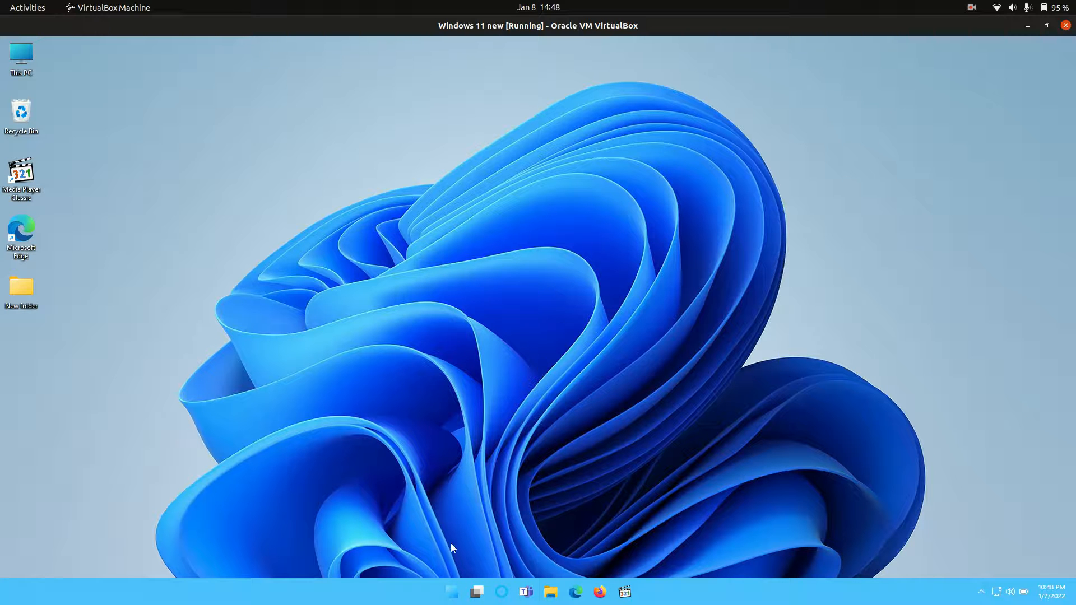
# - Bring up the Start menu to search for 'memory'
pyautogui.click(457, 582)
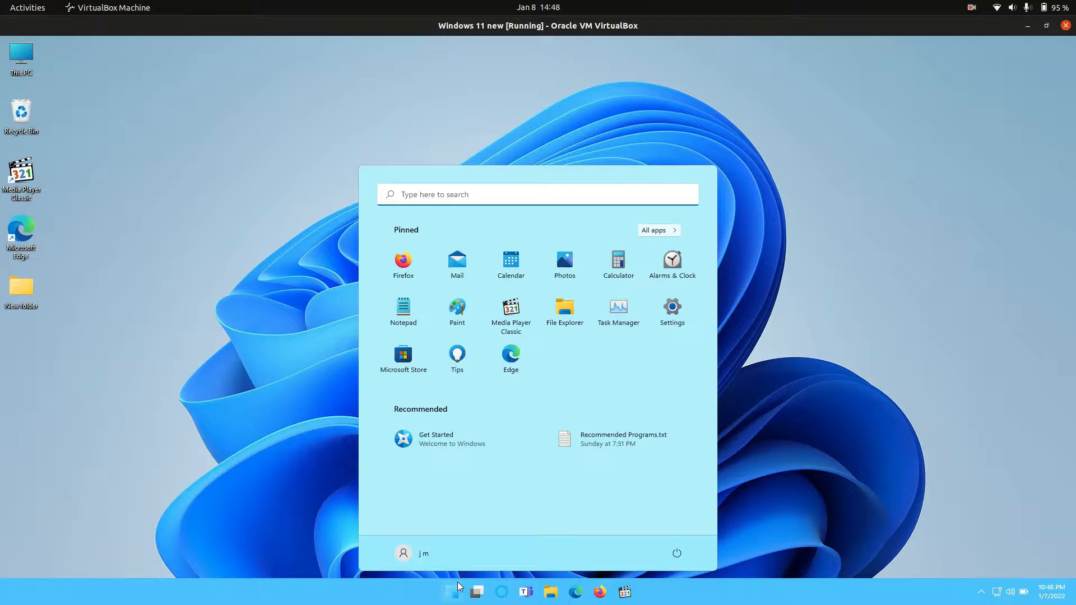
pyautogui.write('memory')
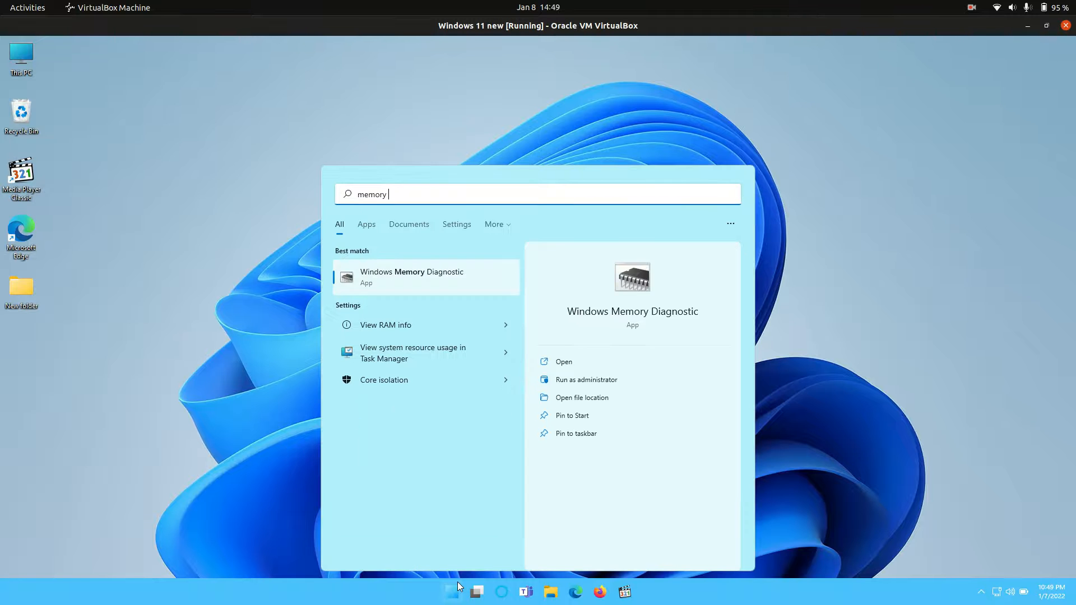
# - Launch Windows Memory Diagnostic from the best-match search result
pyautogui.click(423, 278)
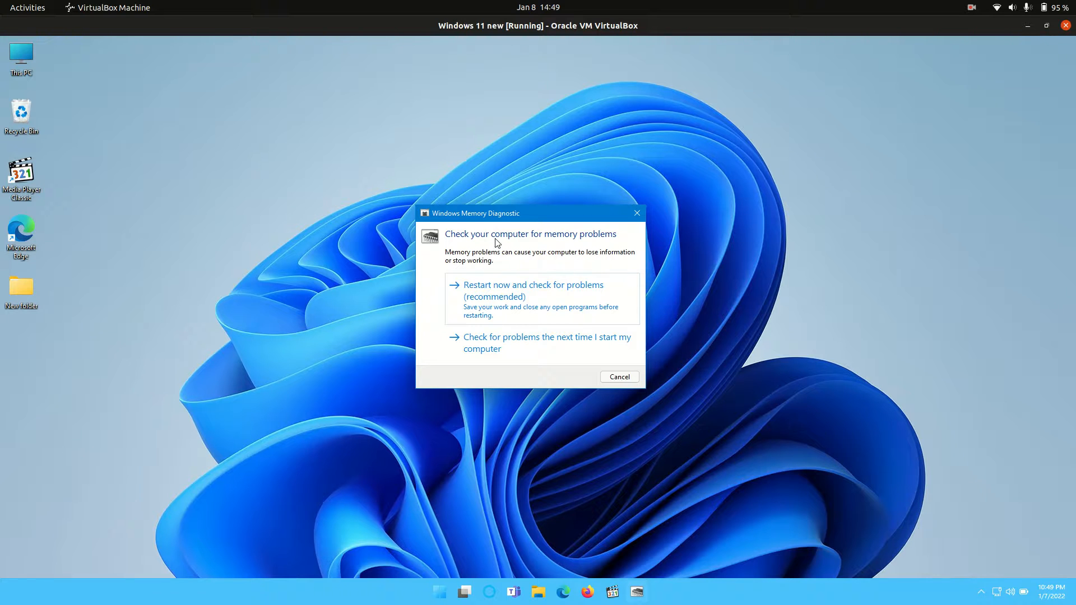
# - Move the Windows Memory Diagnostic dialog slightly up and to the right on the desktop
pyautogui.moveTo(555, 220); pyautogui.dragTo(563, 220)
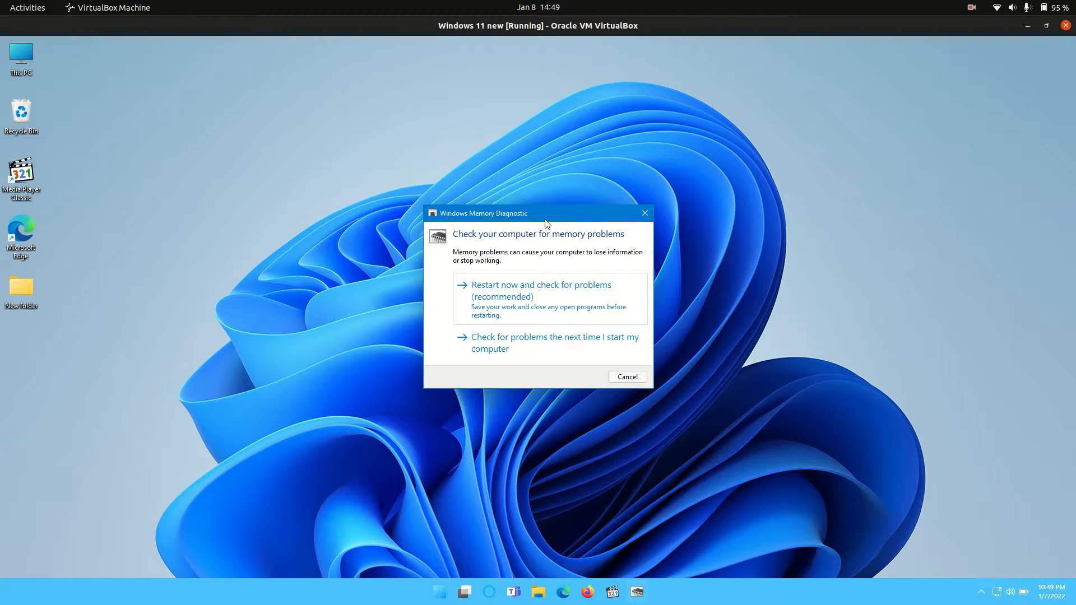
pyautogui.moveTo(539, 212); pyautogui.dragTo(553, 207)
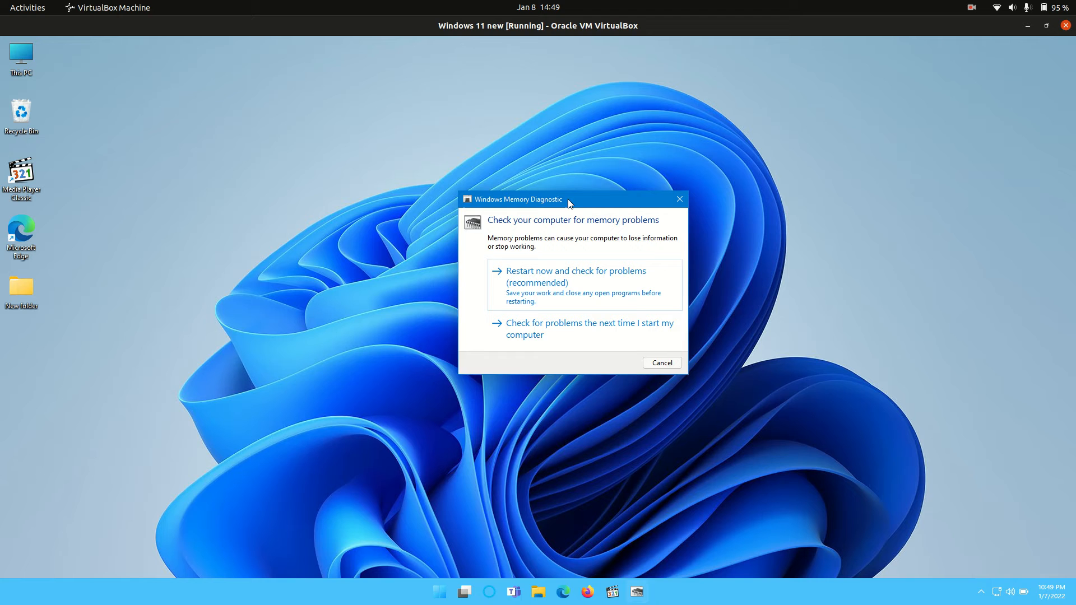